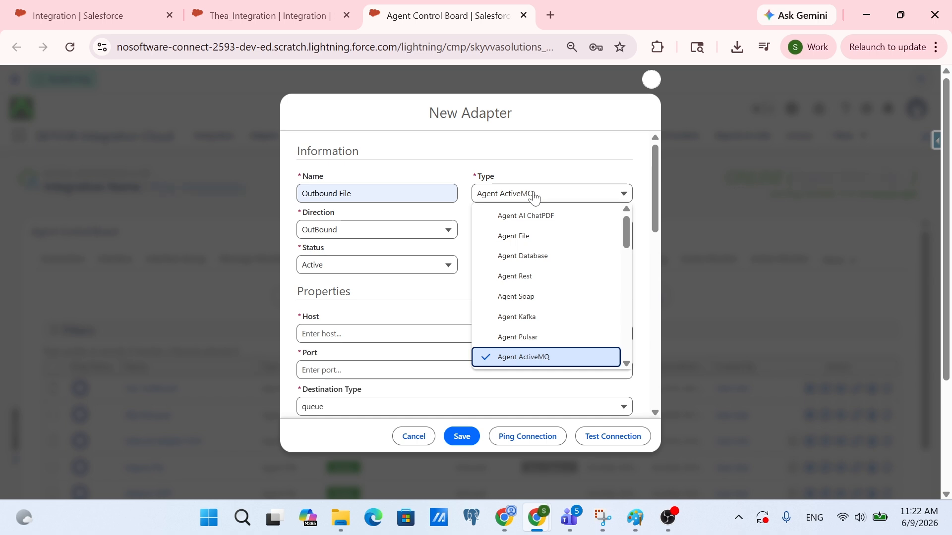
Step: Set the adapter type to Agent File, direction OutBound and status Active, with description "This adapter exports JSON files from Salesforce into a local folder"
click(532, 238)
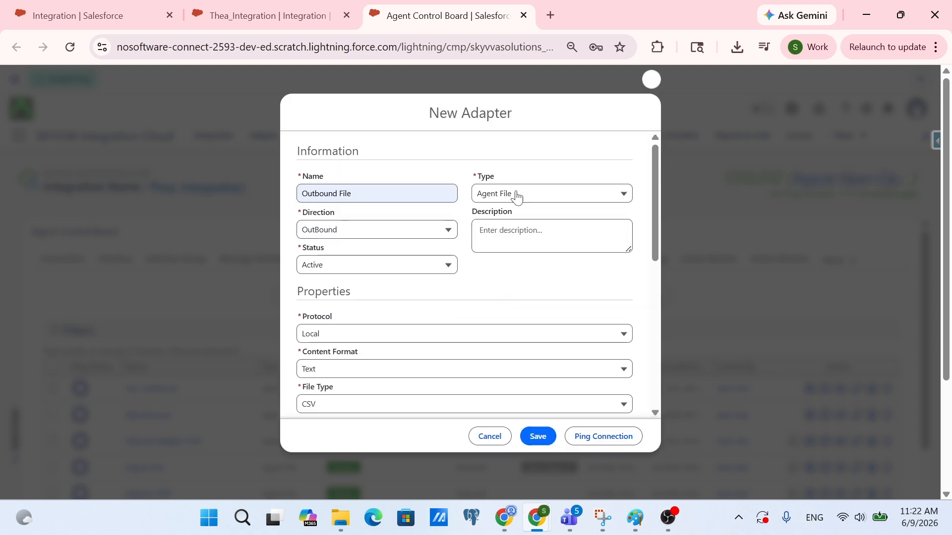
click(430, 231)
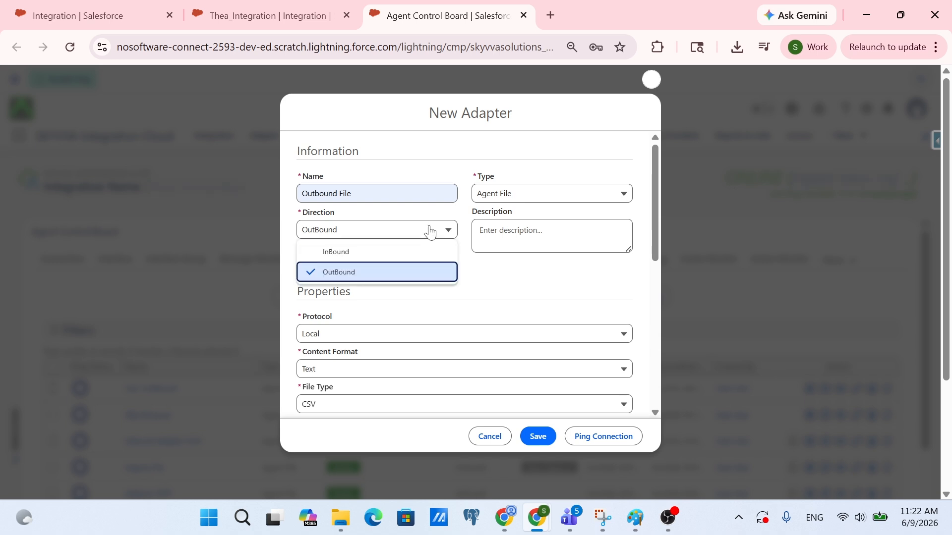
click(359, 271)
click(327, 265)
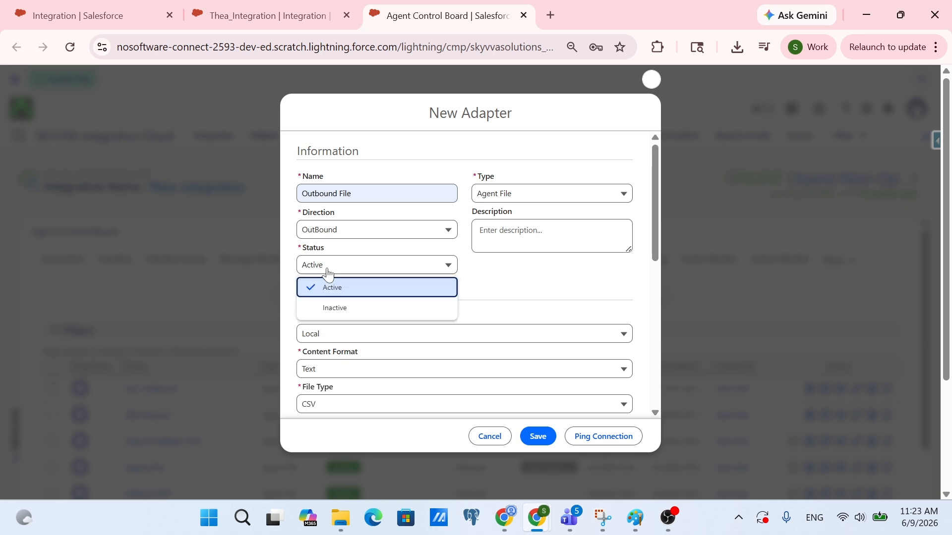
click(364, 290)
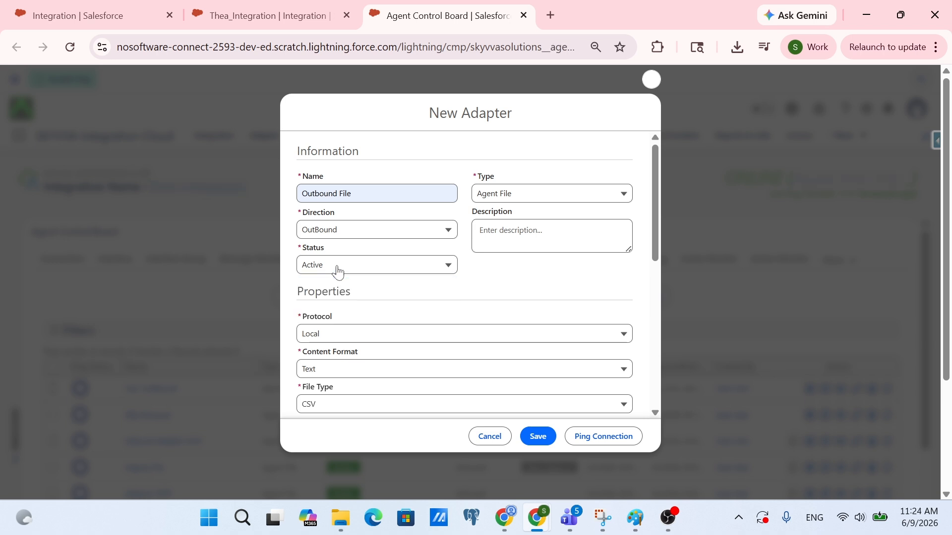
click(521, 235)
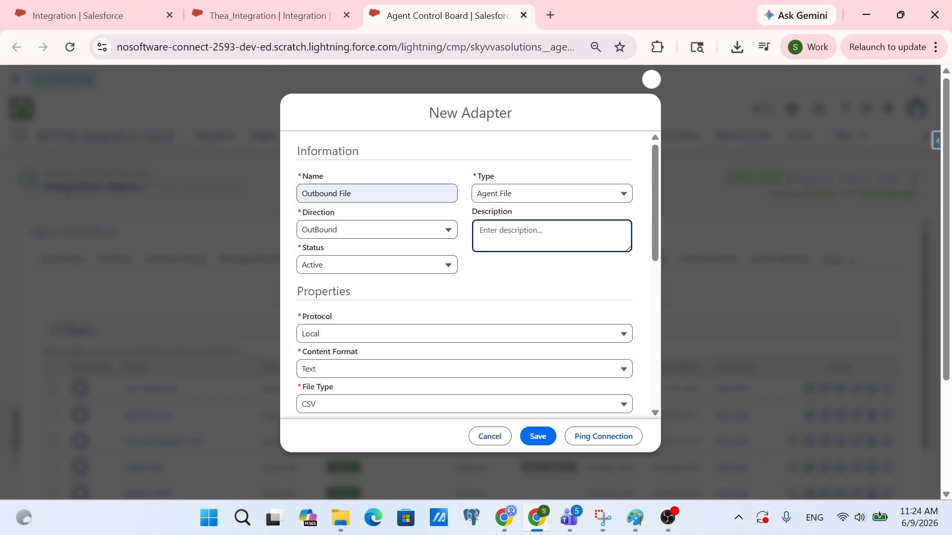
text(This adapter exports JSON files from Salesforce into a local folder)
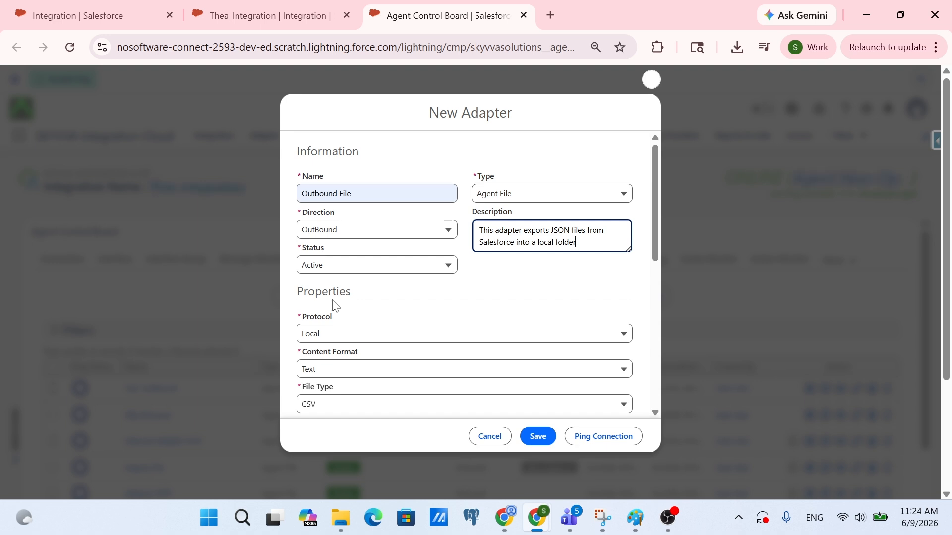
Step: Set the adapter's protocol to Local, content format to Text and file type to JSON
scroll(335, 293, down, 2)
click(337, 261)
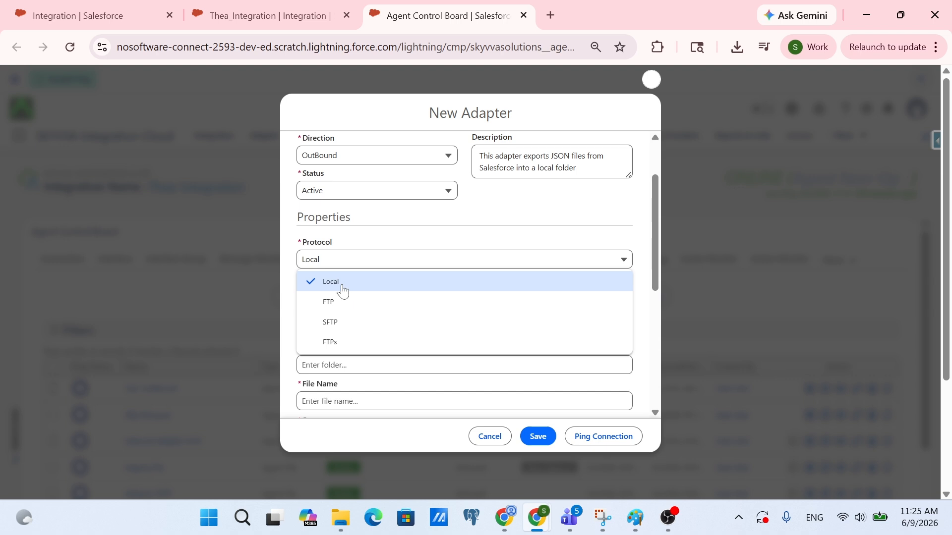
click(342, 291)
click(330, 301)
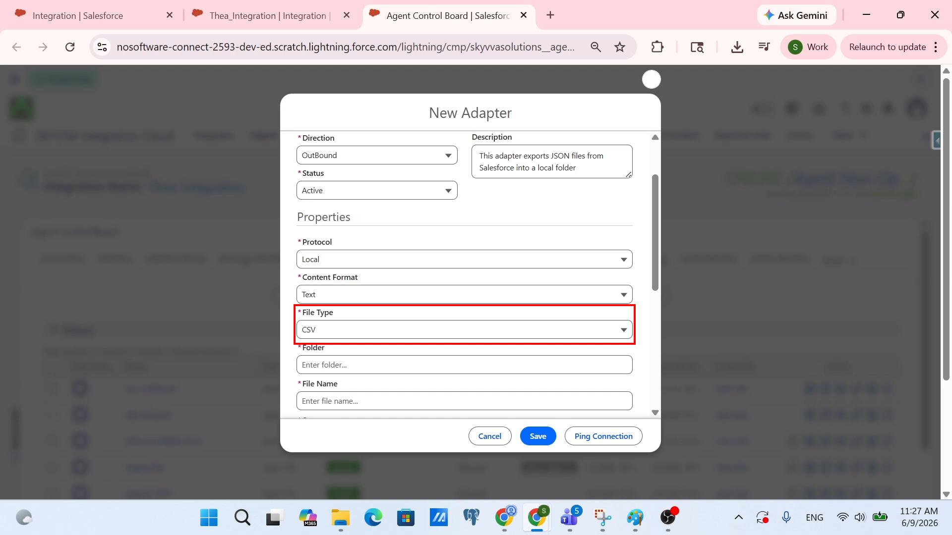
click(354, 329)
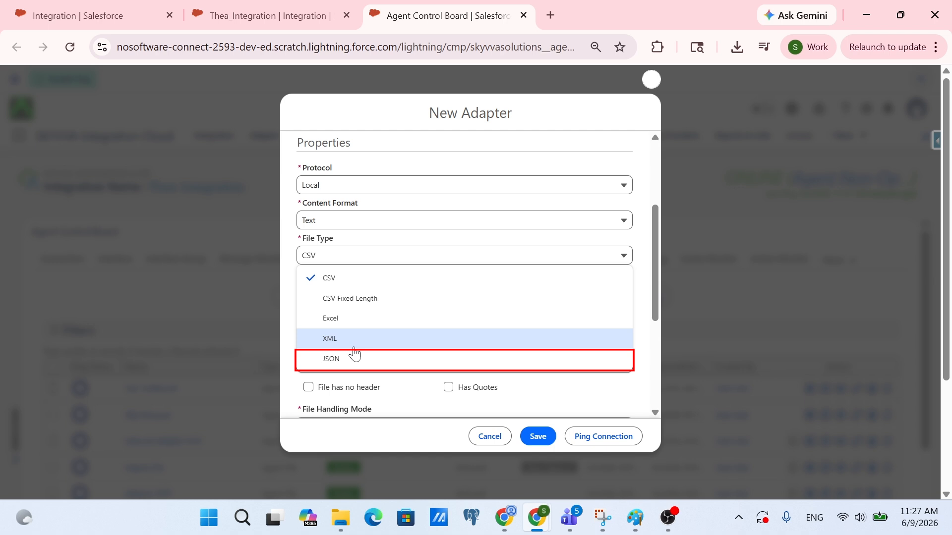
click(353, 358)
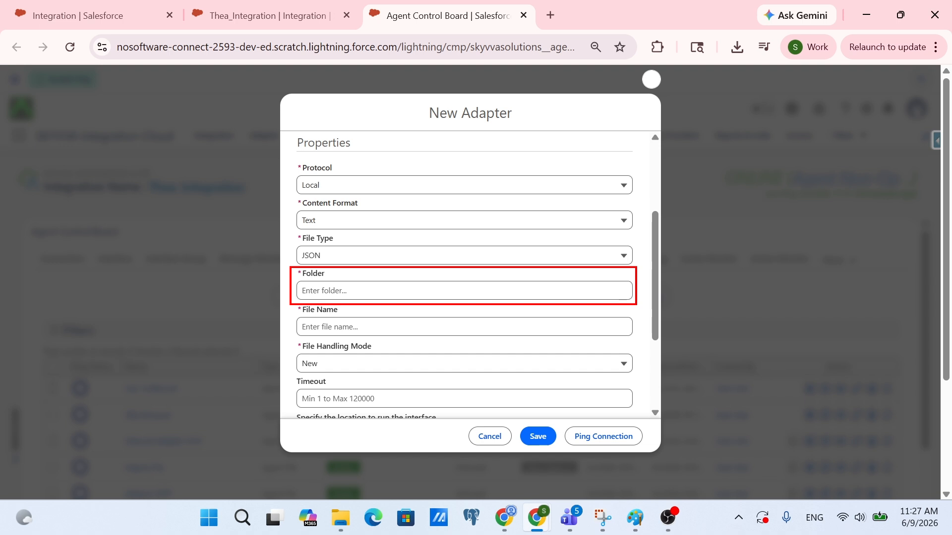
Step: Set the folder to C:\Users\User\Downloads\Thea File, the file name to Export.json, the file handling mode to Override and the timeout to 30'000
click(464, 291)
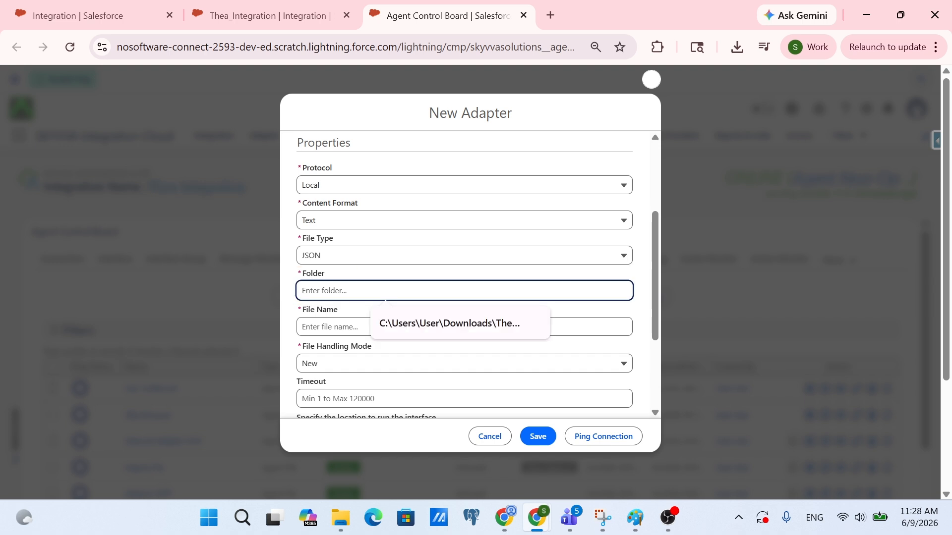
click(451, 324)
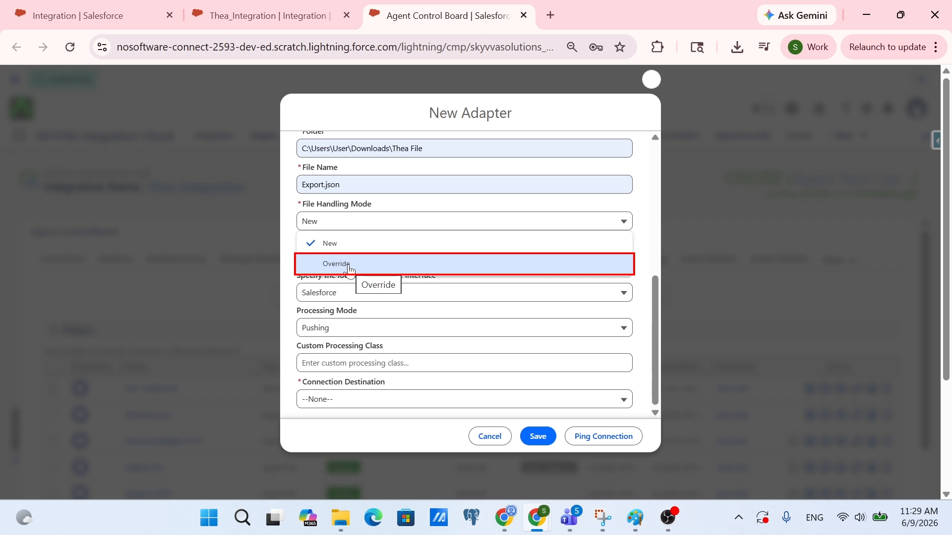
click(348, 264)
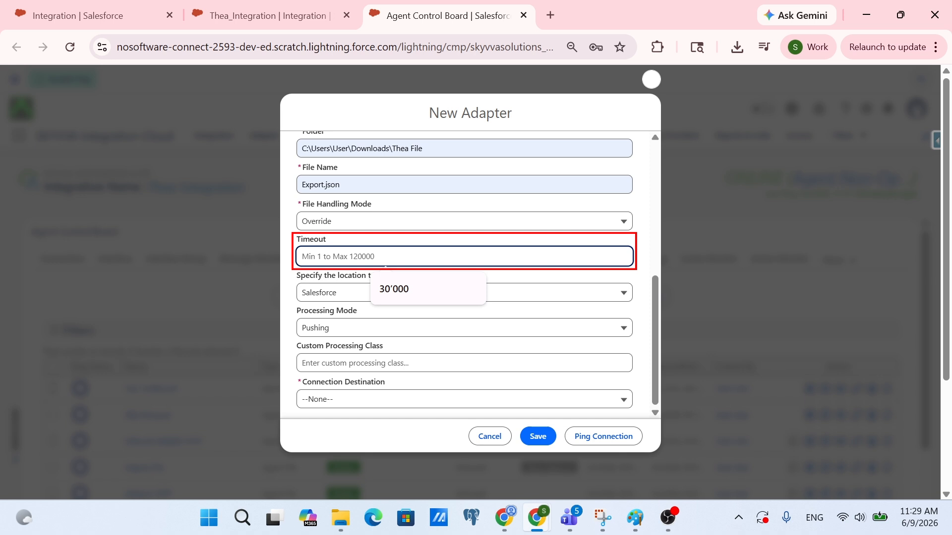
click(394, 289)
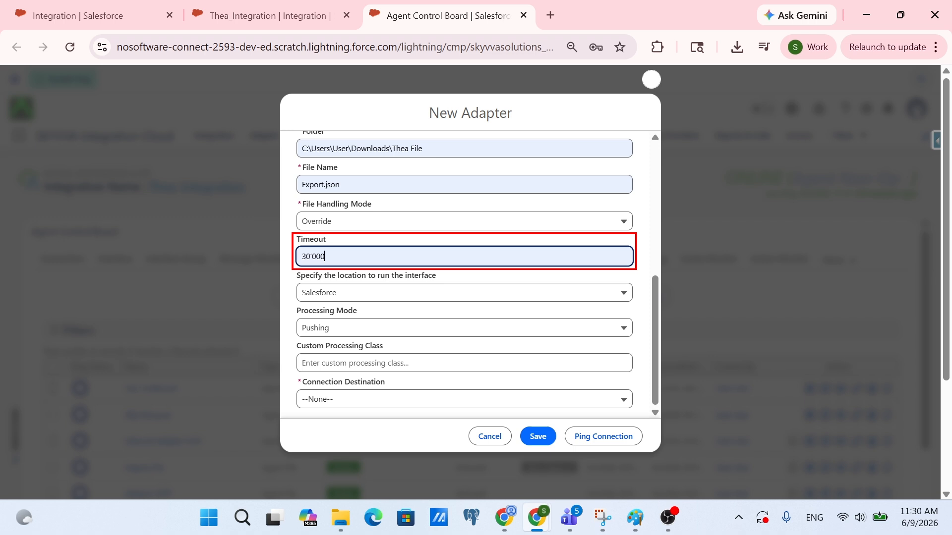
Step: Set the interface to run in Salesforce with processing mode Pushing, leaving the custom processing class empty
click(373, 290)
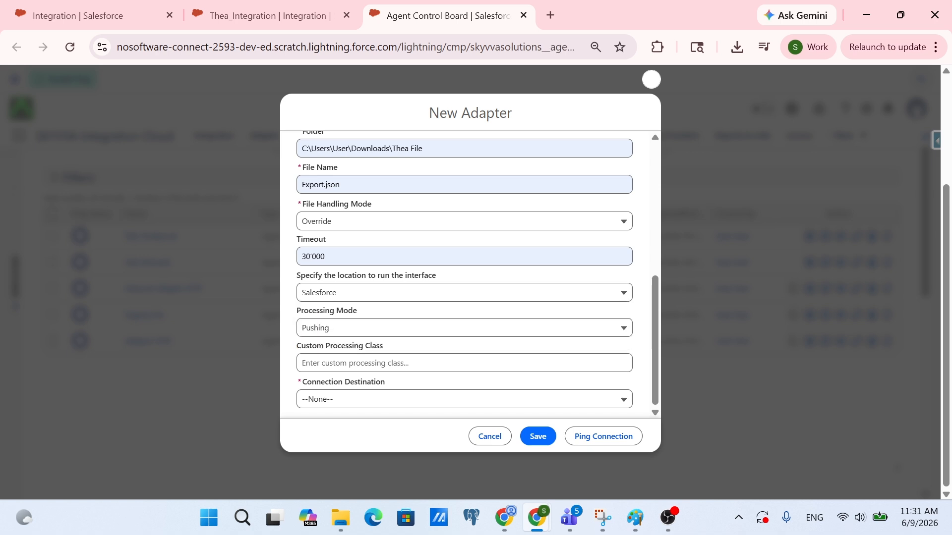
click(378, 327)
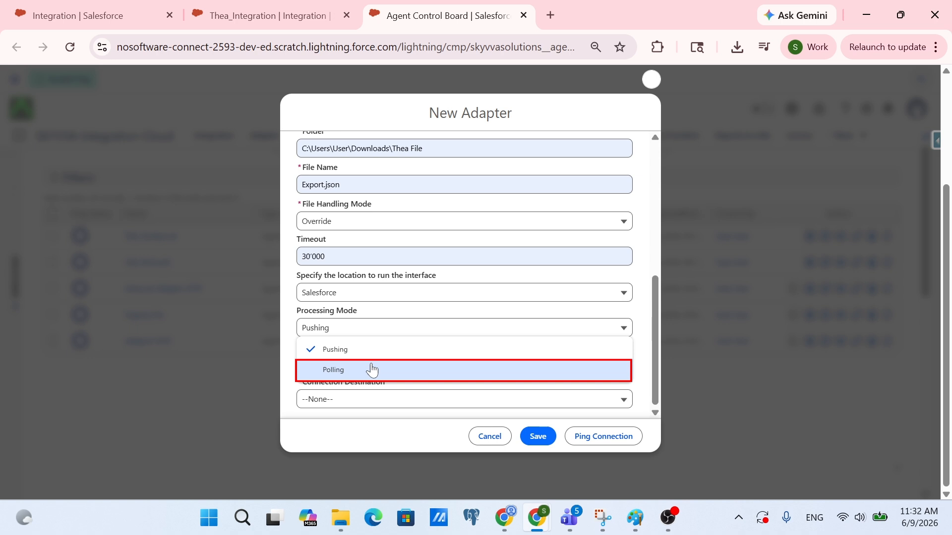
click(350, 350)
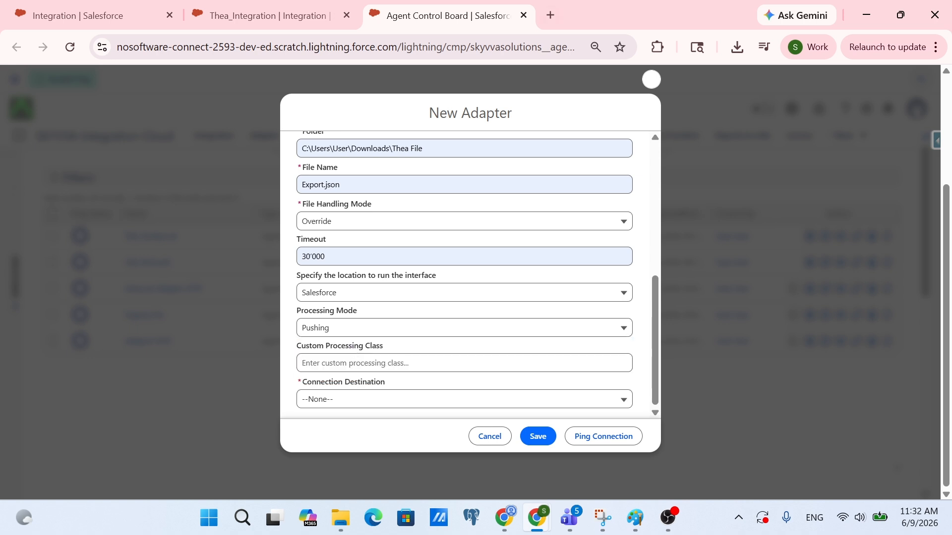
click(302, 363)
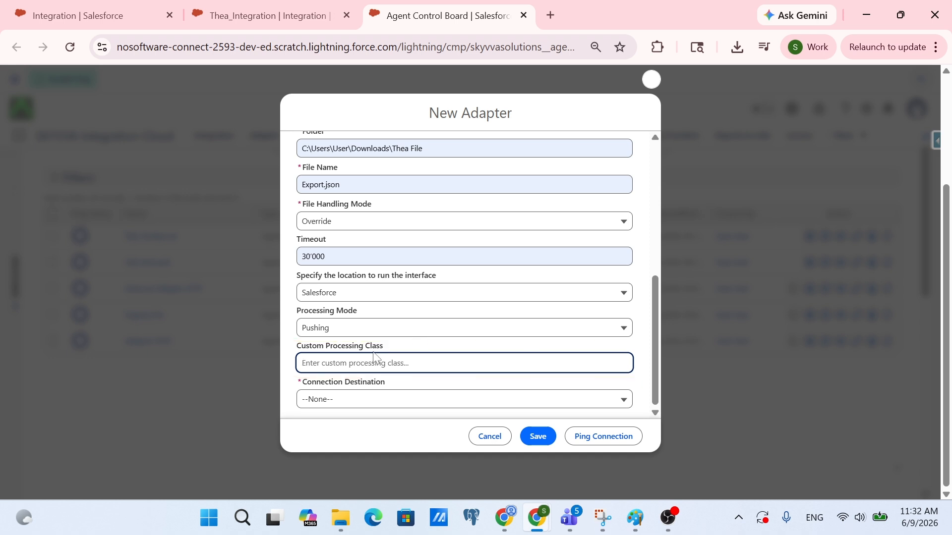
Step: Choose Agent Non-Open 3.06.07 as the connection destination, ping the connection and save the new adapter
click(395, 401)
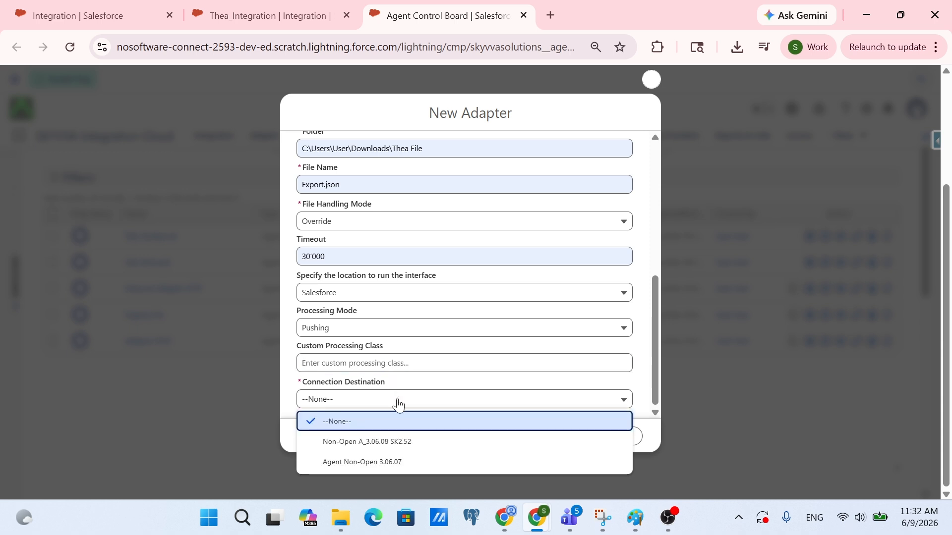
click(405, 462)
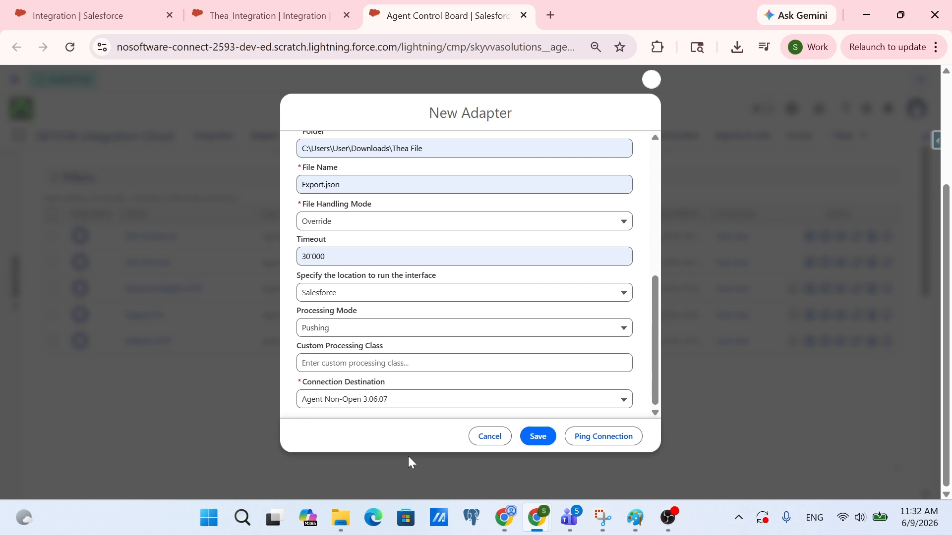
click(585, 441)
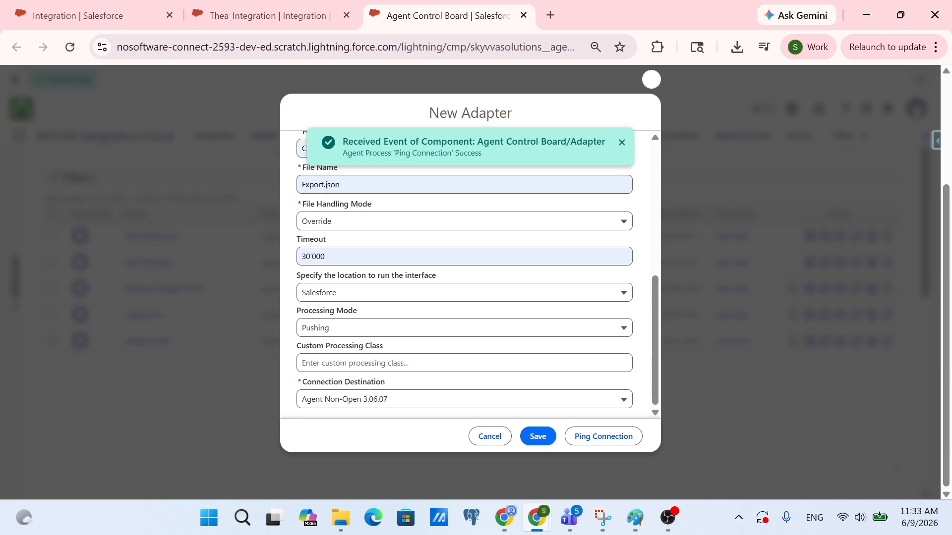
click(539, 437)
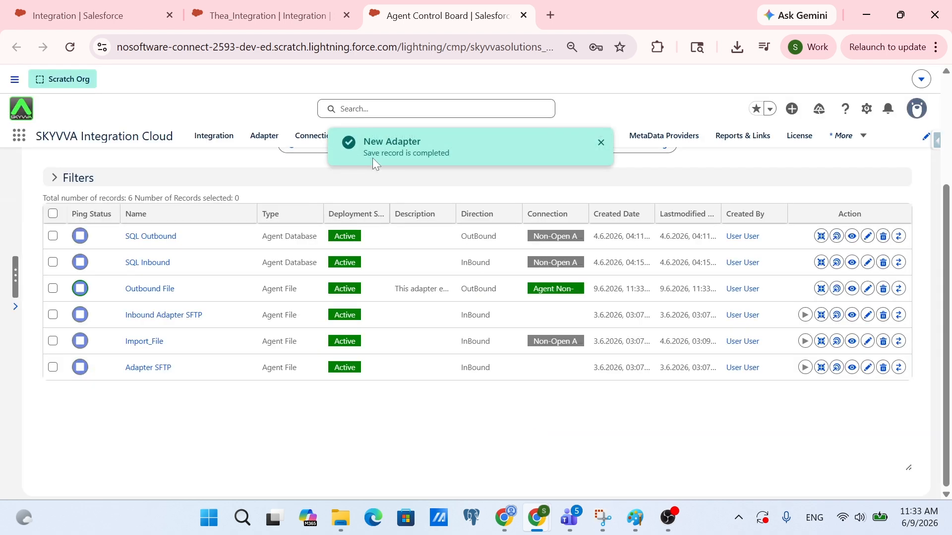
Step: Assign the Outbound File adapter to the Outbound Interface in Thea_Integration and save the interface
click(266, 20)
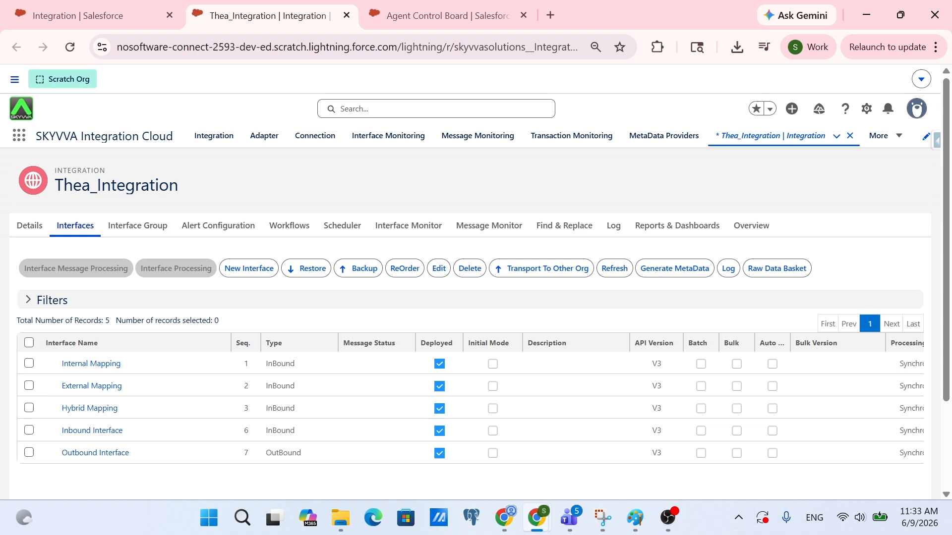
click(29, 453)
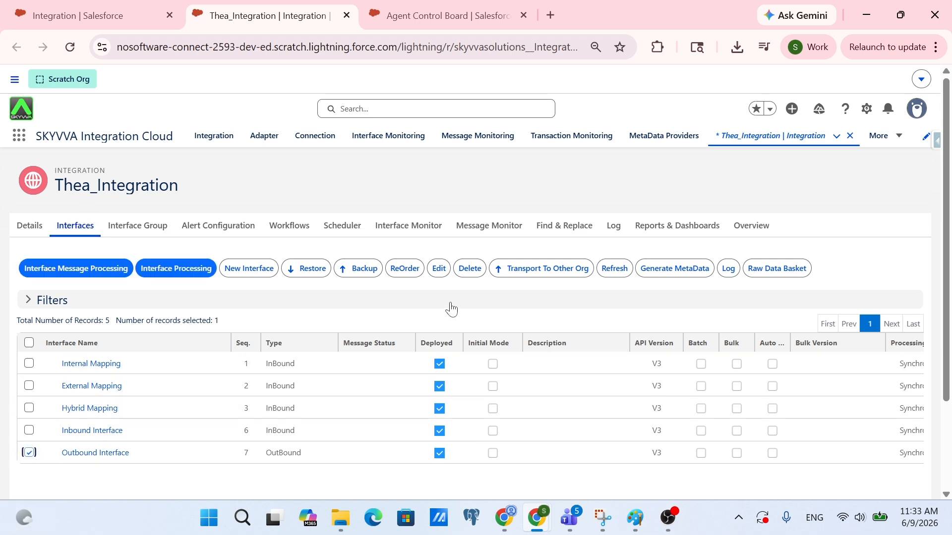
click(439, 268)
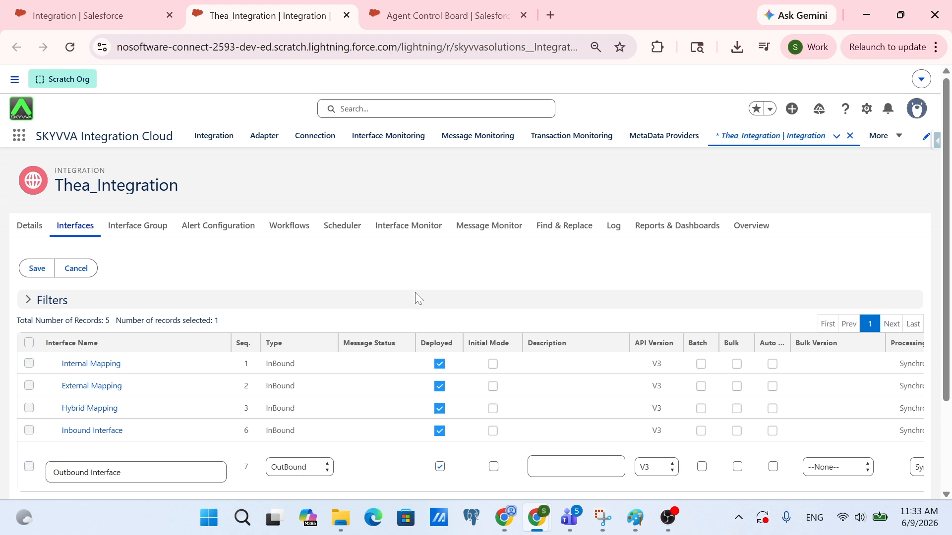
scroll(417, 293, down, 2)
drag(409, 487, 597, 488)
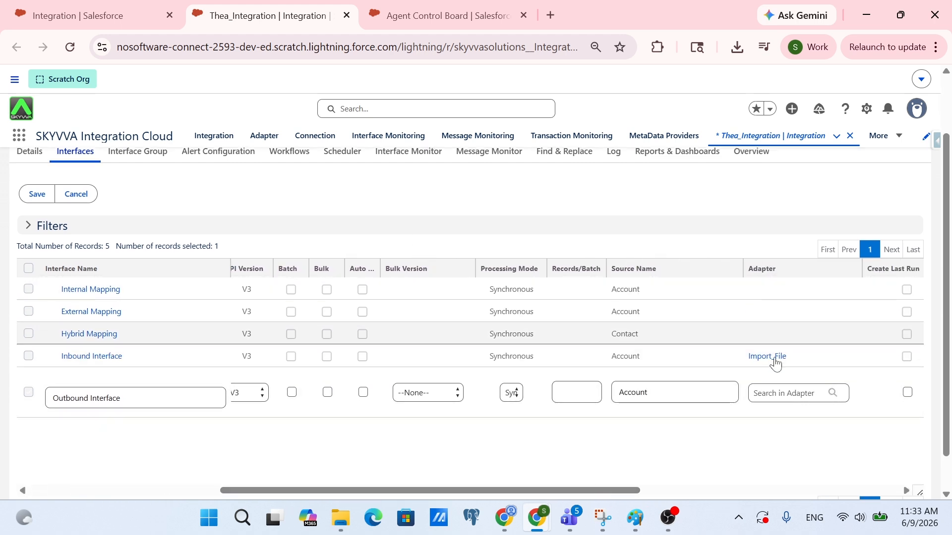
click(782, 393)
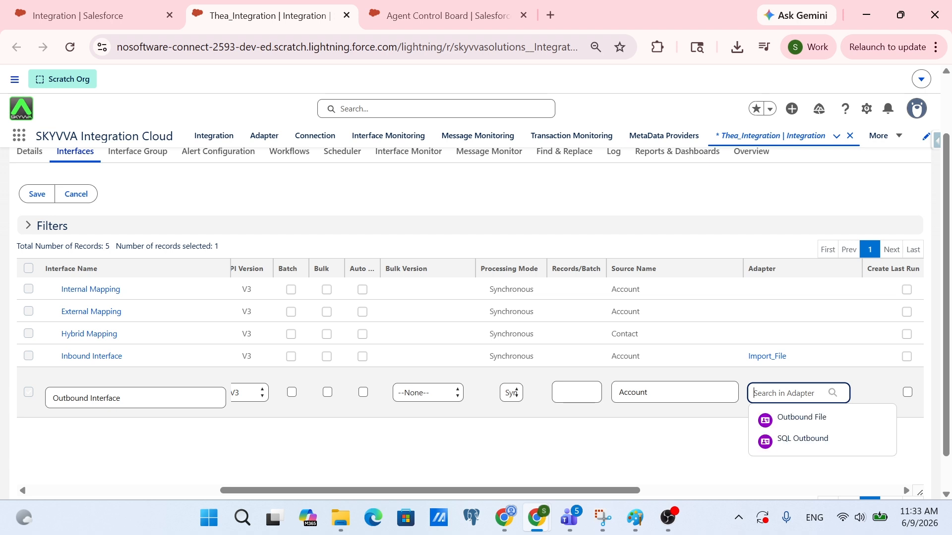
click(791, 417)
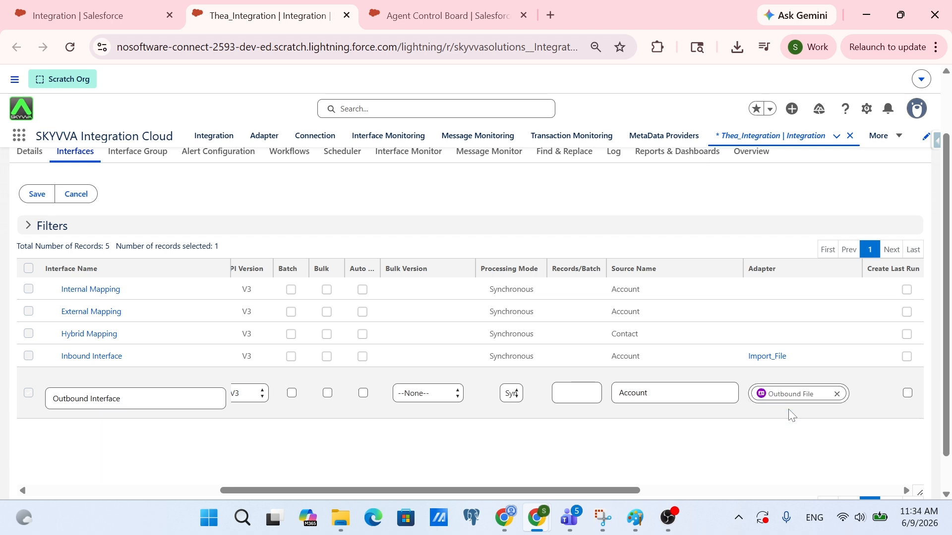
click(34, 196)
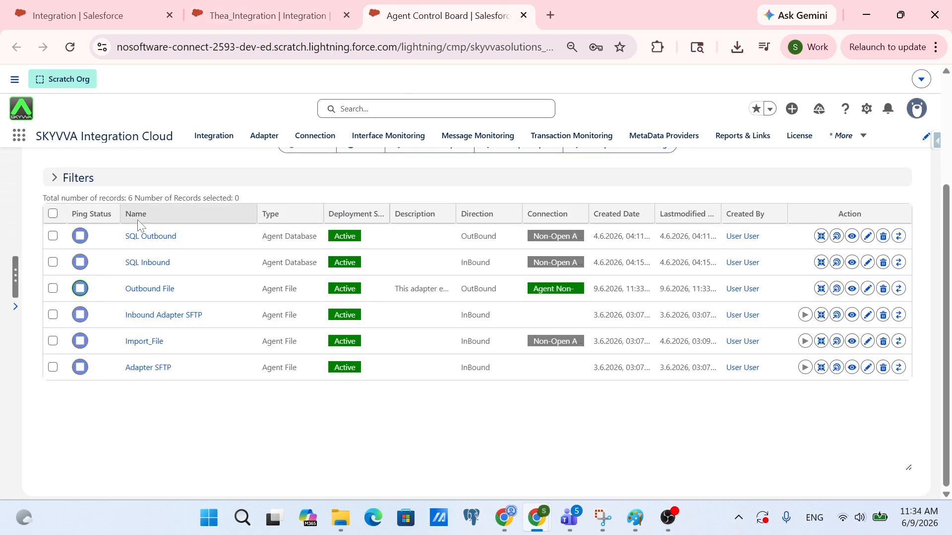
Step: Run interface processing for the Outbound Interface from the Agent Control Board, using the interface's filter query (SOQL) to select the sObject
scroll(143, 218, up, 3)
click(115, 257)
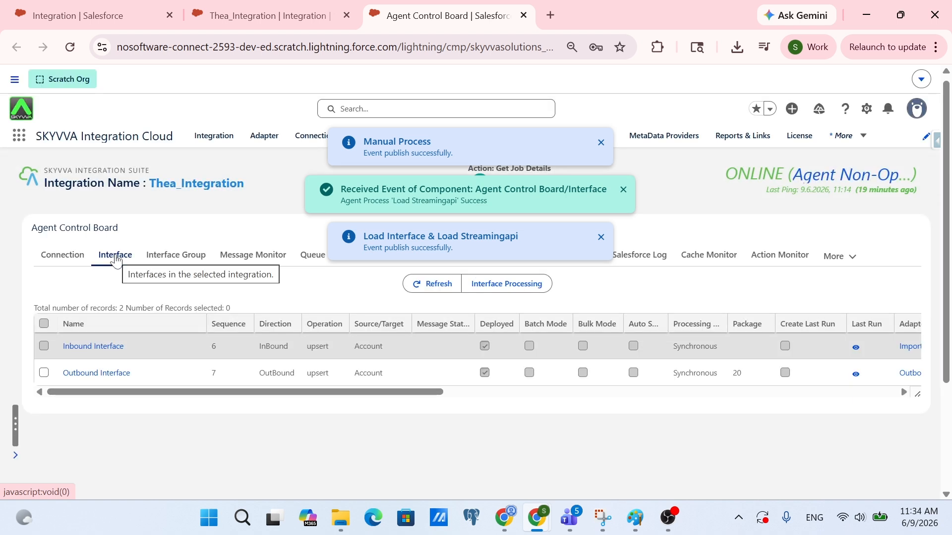
click(44, 373)
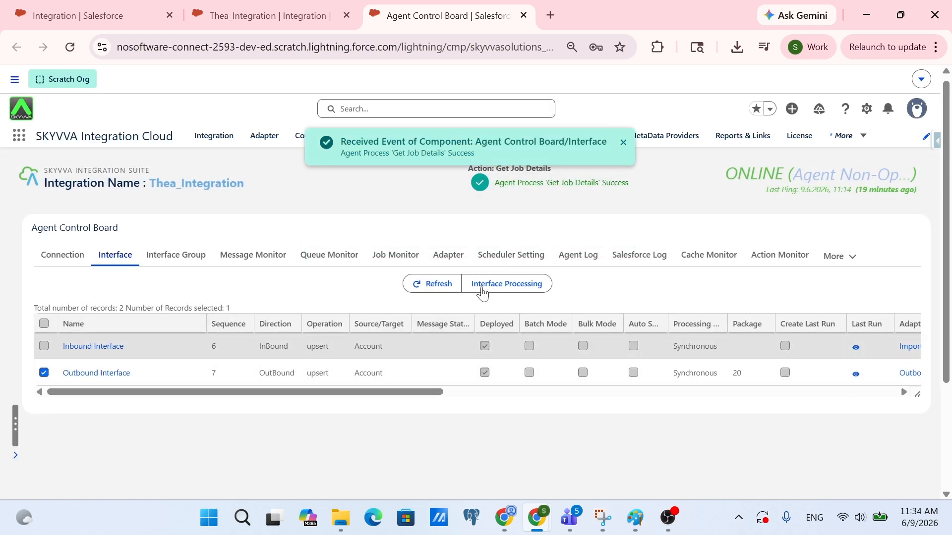
click(494, 285)
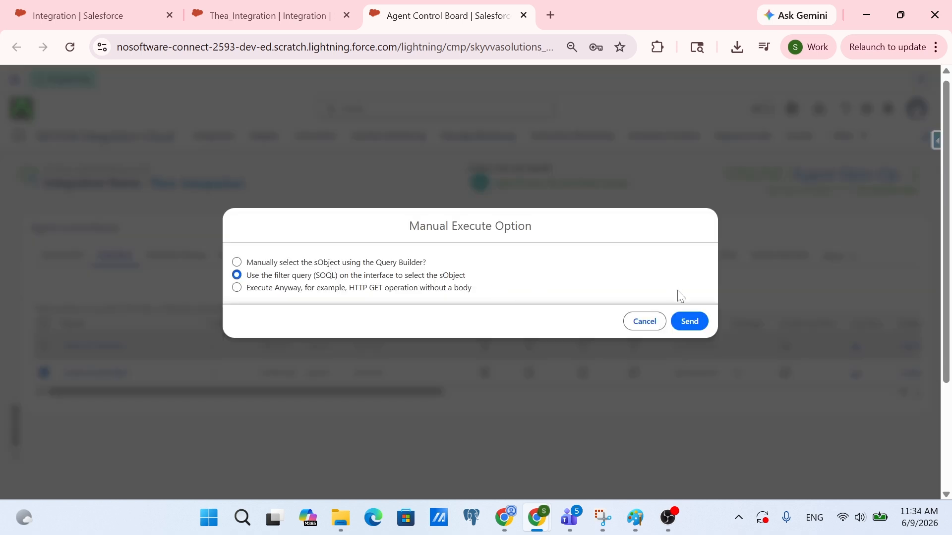
click(689, 322)
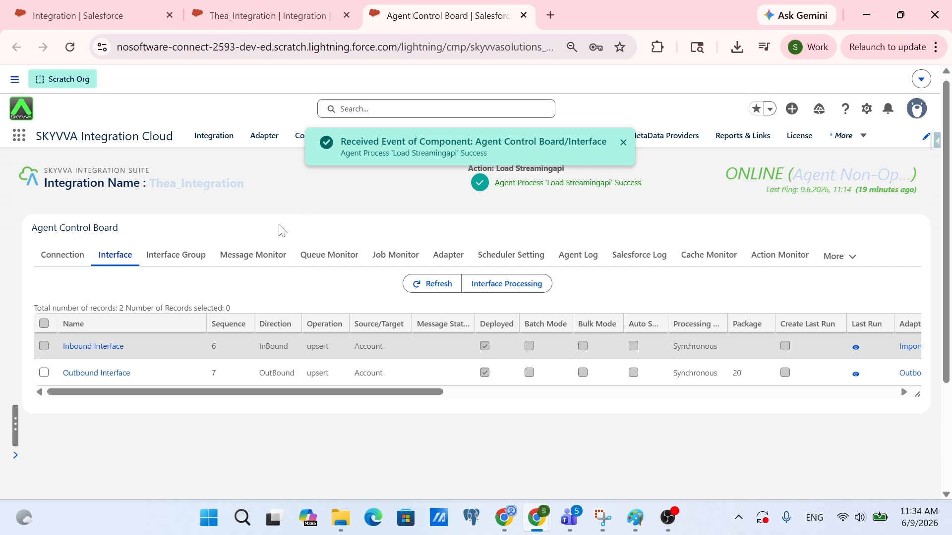
Step: Load the messages for Thea_Integration in the Message Monitor, leaving the default filters in place
click(268, 257)
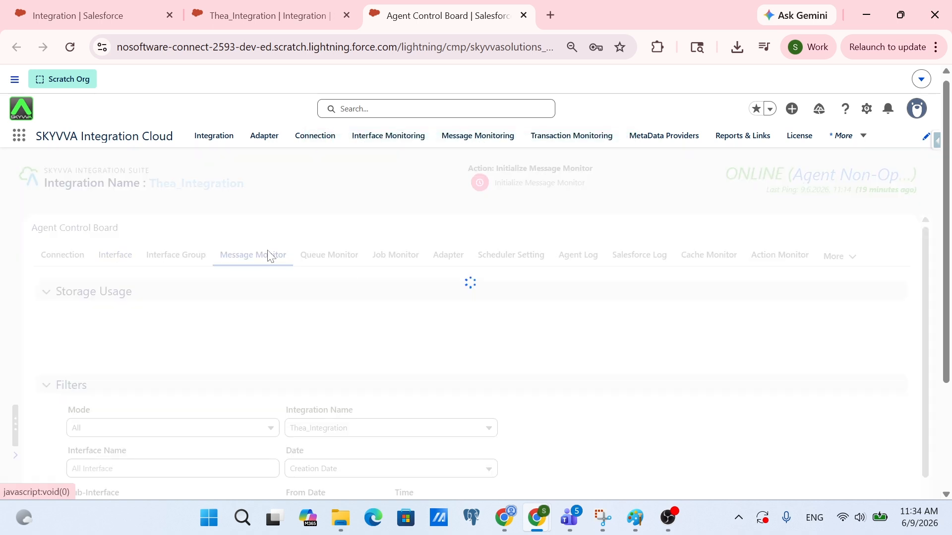
scroll(442, 291, down, 9)
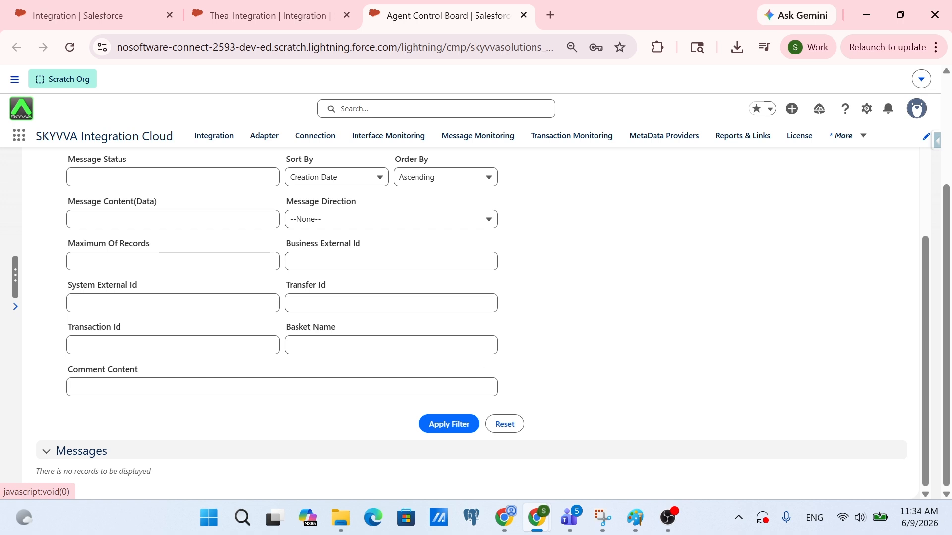
click(457, 427)
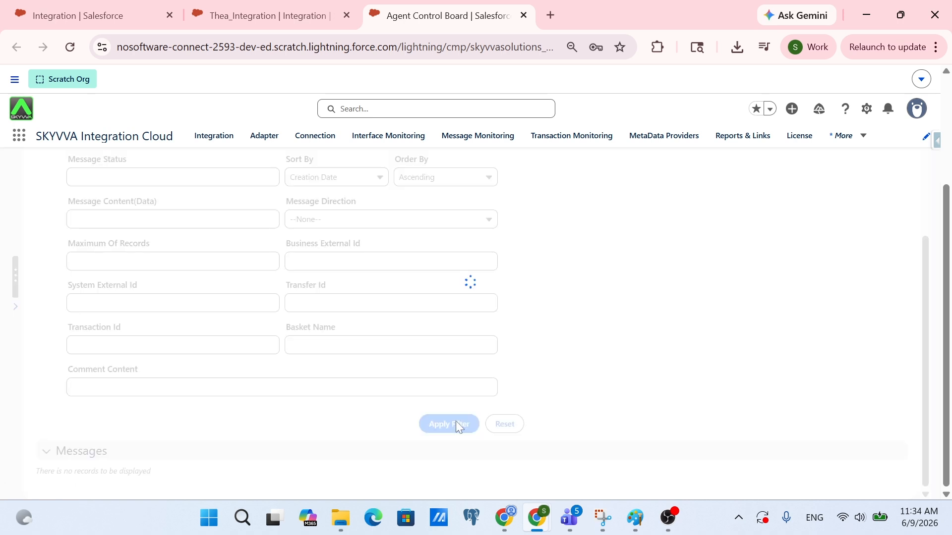
scroll(457, 426, down, 3)
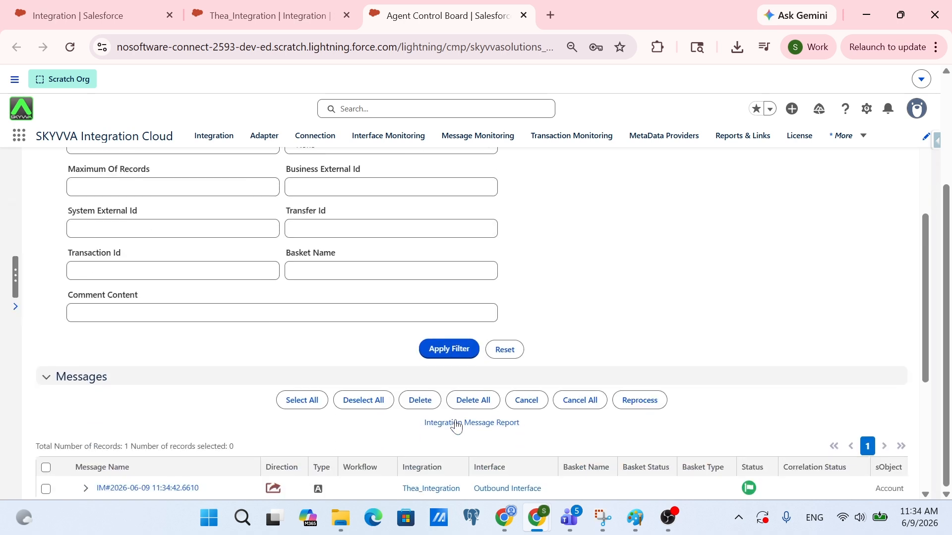
Step: Expand the Outbound Interface's parent message and check the status and comment of each child message
click(85, 416)
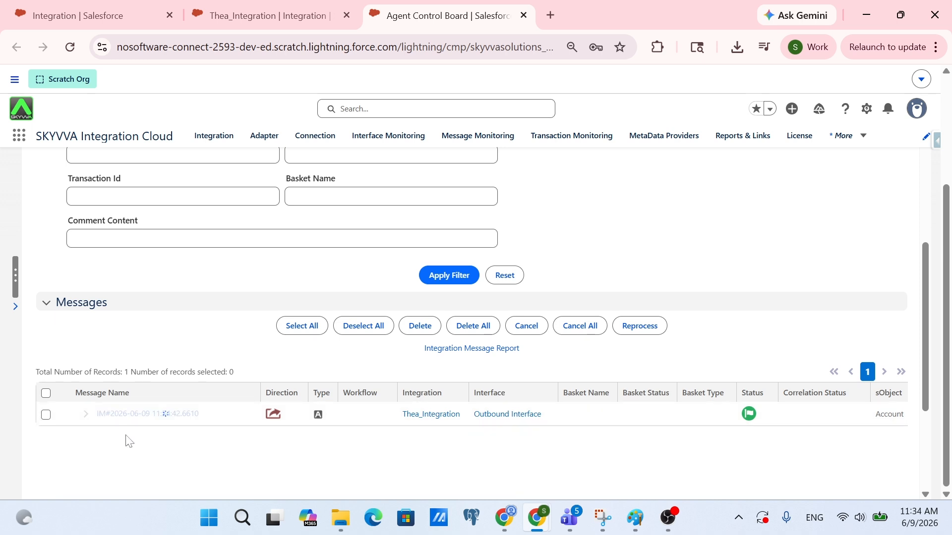
scroll(123, 428, down, 1)
scroll(446, 288, down, 3)
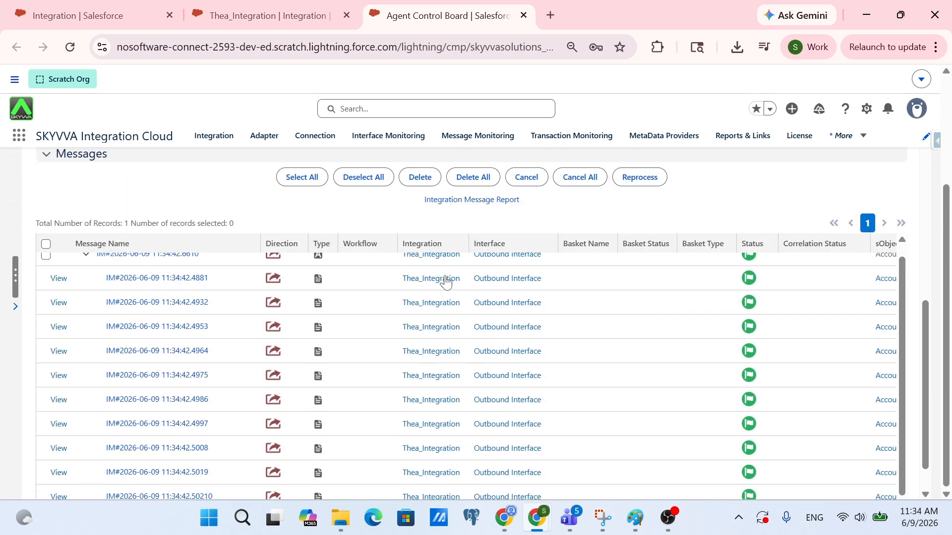
scroll(416, 471, down, 1)
drag(419, 471, 478, 473)
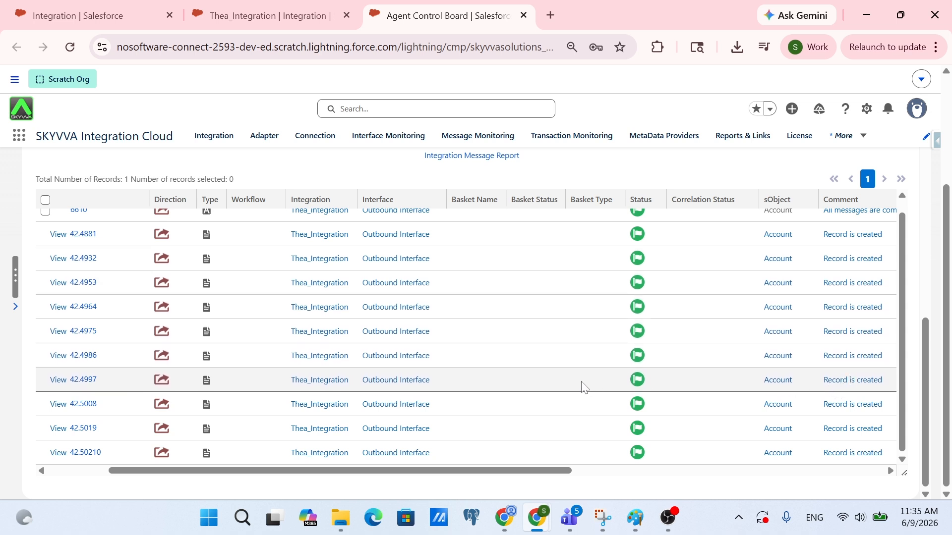
Step: Switch to File Explorer, open Export.json from the Thea File folder in Notepad++ and reload its modified version from disk
mouse_move(336, 526)
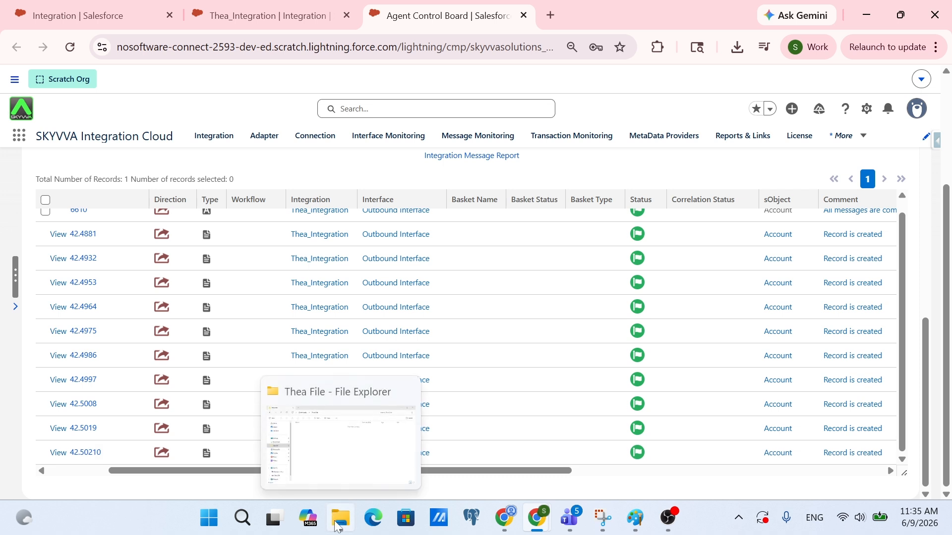
click(337, 488)
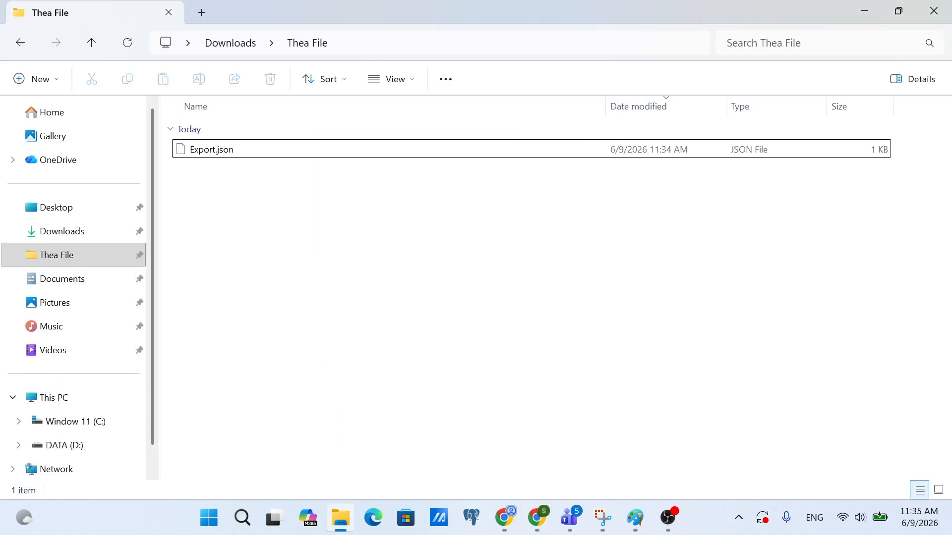
click(194, 157)
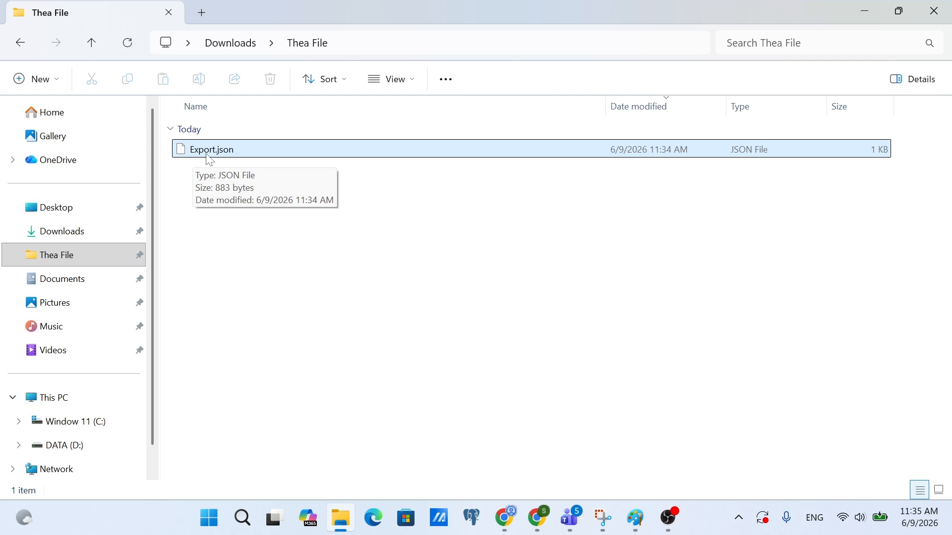
right_click(212, 154)
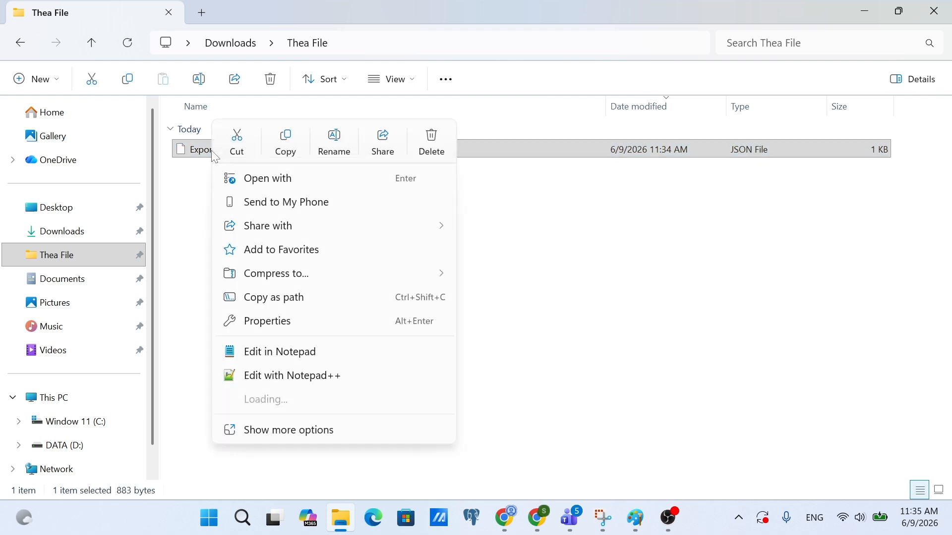
click(275, 375)
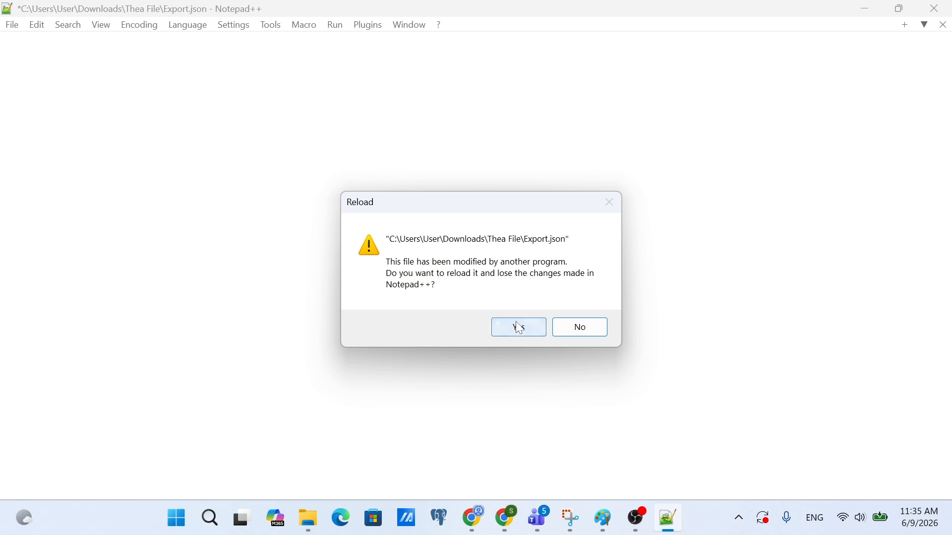
click(518, 327)
Step: Format Export.json with the JSON Viewer plugin and review the exported account records
click(367, 25)
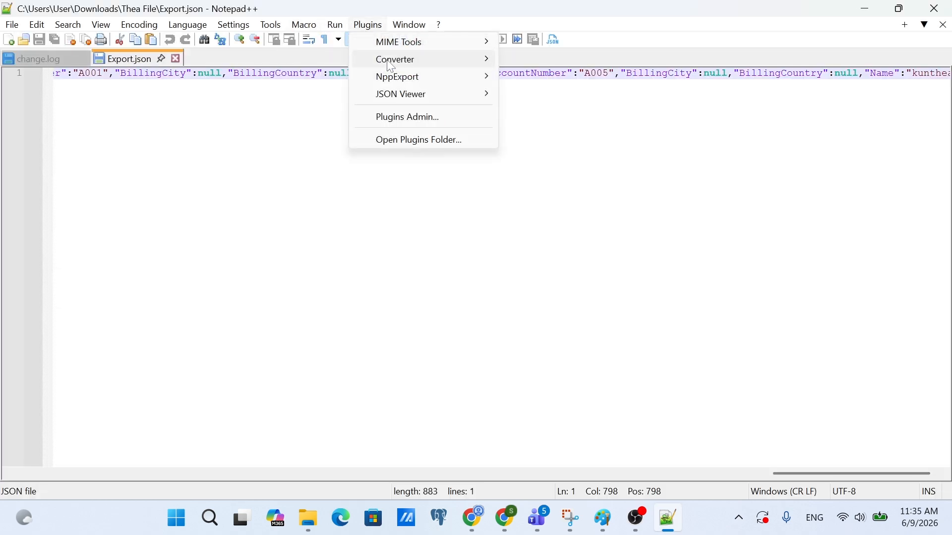
mouse_move(401, 96)
click(544, 113)
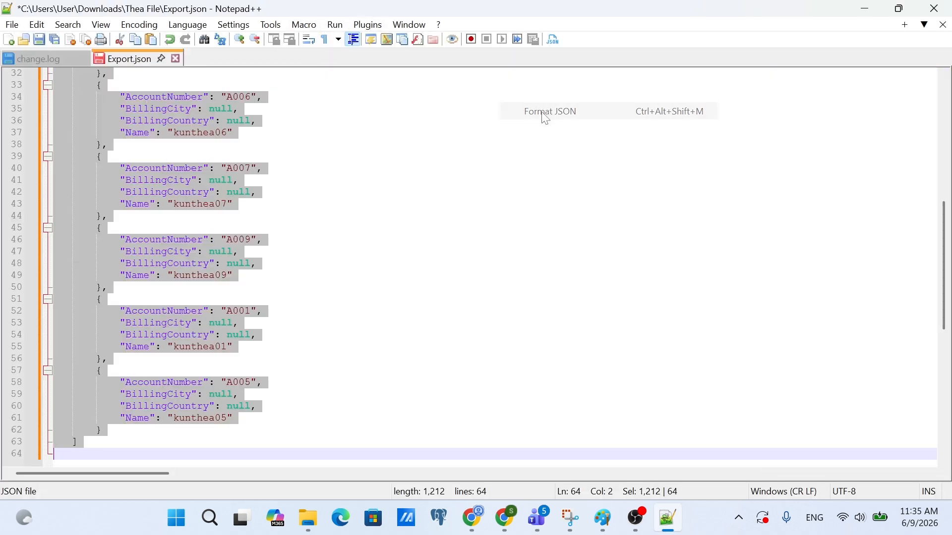
click(308, 196)
scroll(308, 197, up, 8)
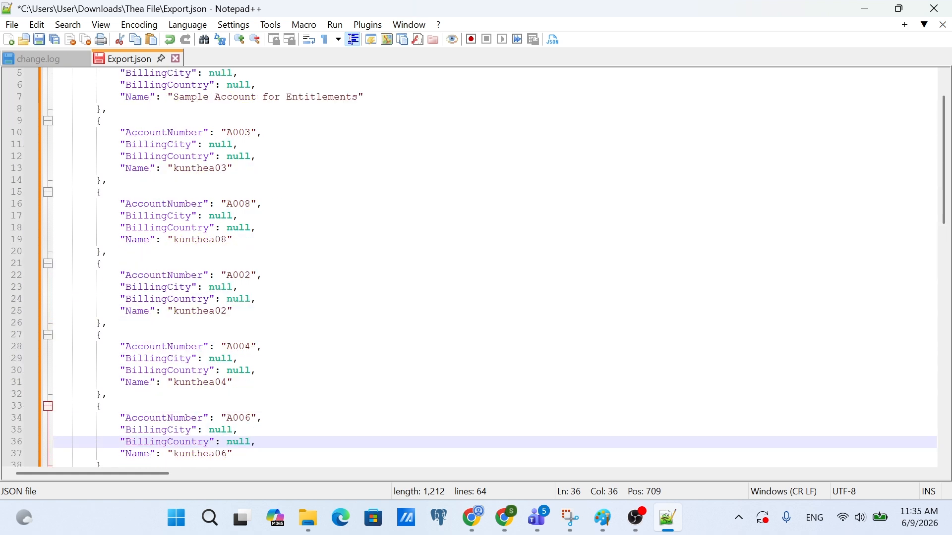